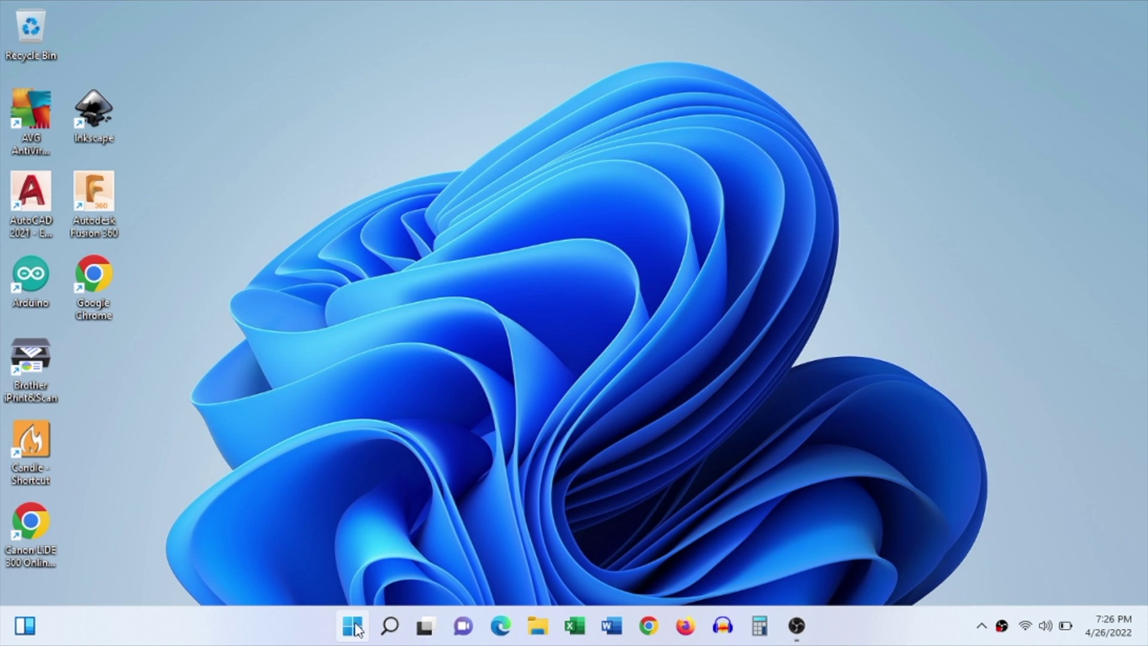
- Find 'store' from the Windows 11 Start menu and launch Microsoft Store
click(355, 625)
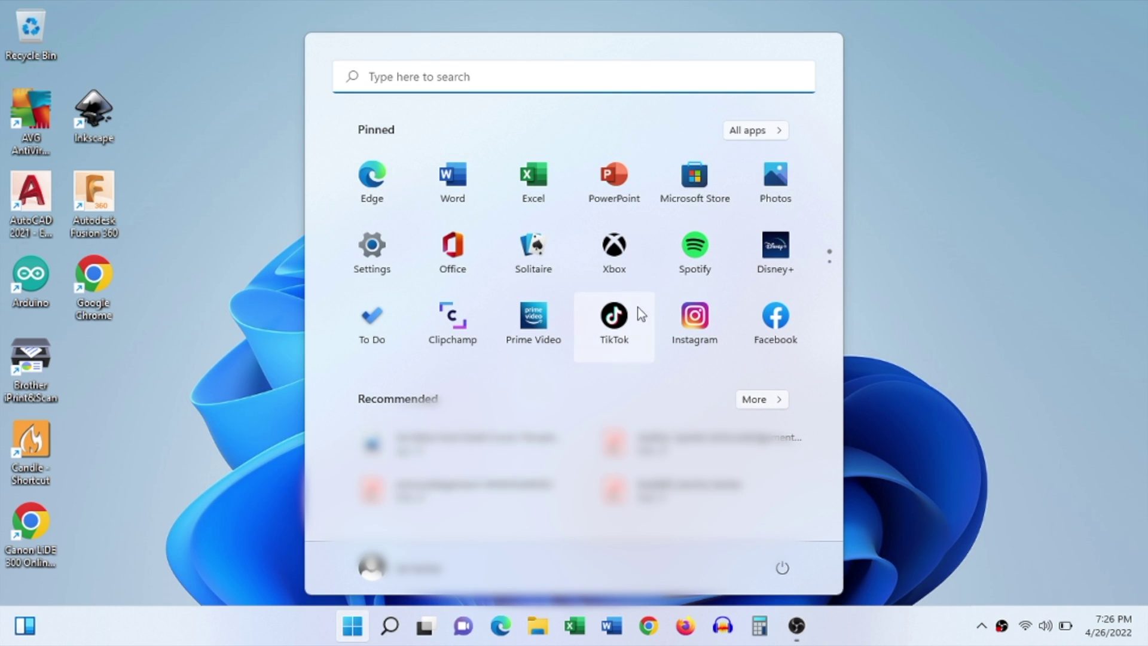
click(556, 80)
text(stor)
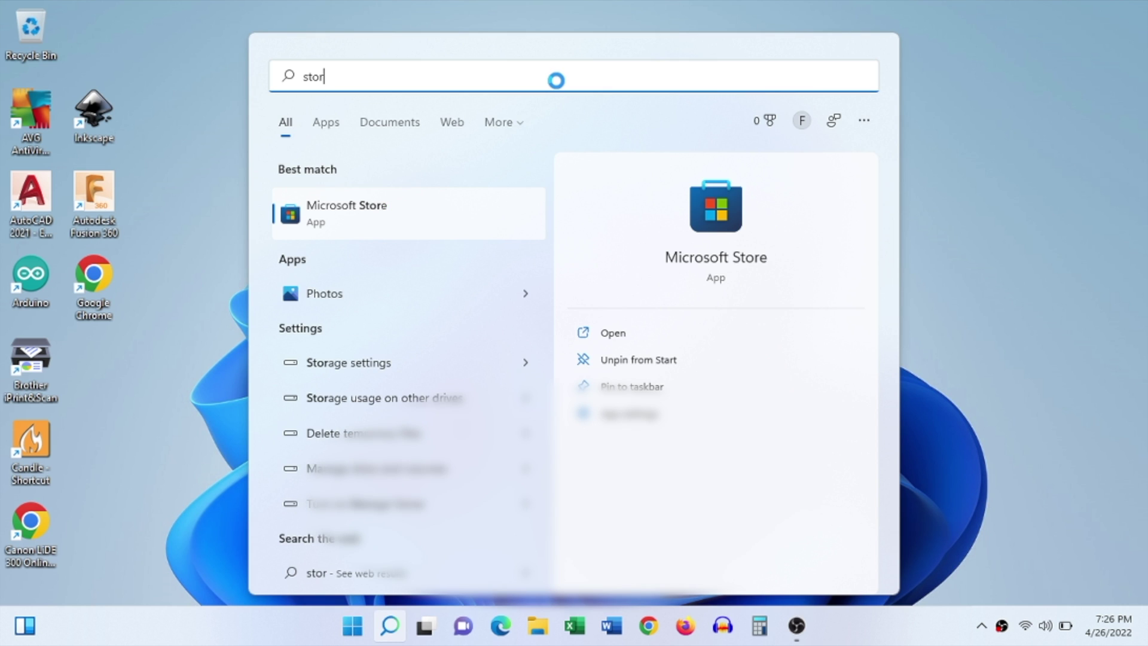
text(e)
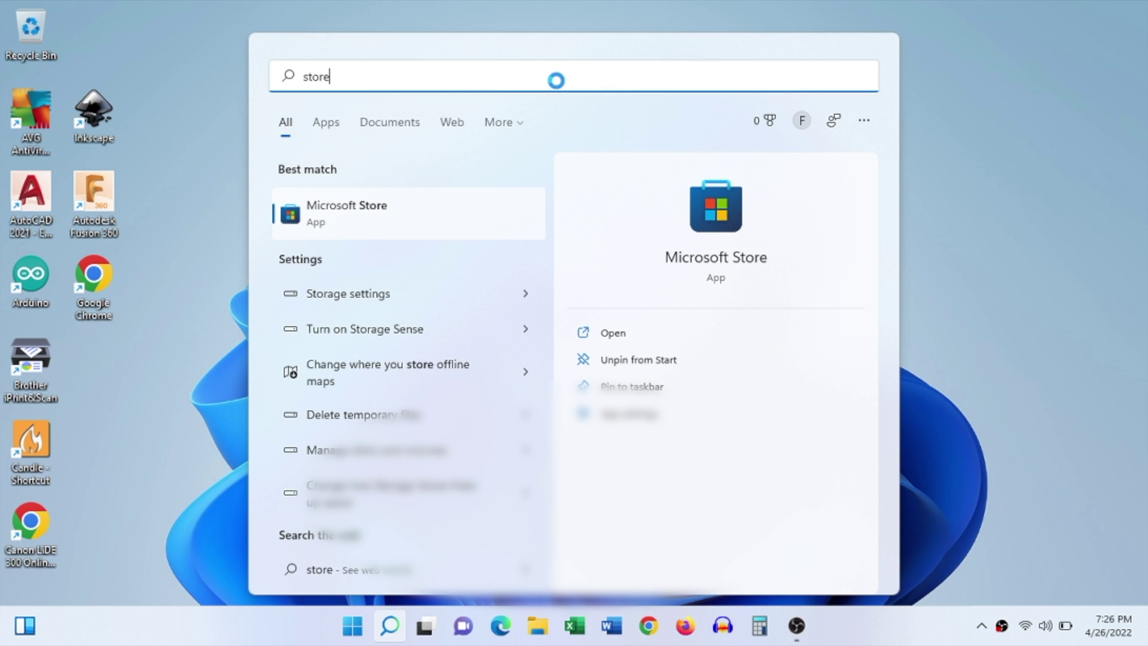
click(367, 216)
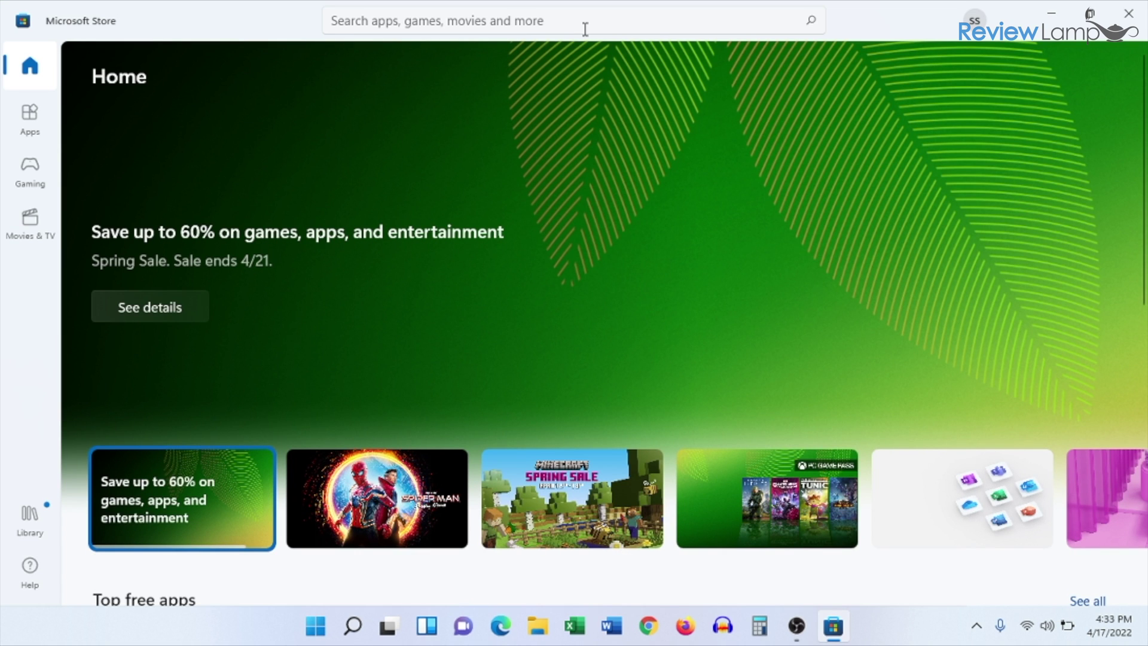
- Find HP Smart in Microsoft Store, install it, and launch the app
click(584, 22)
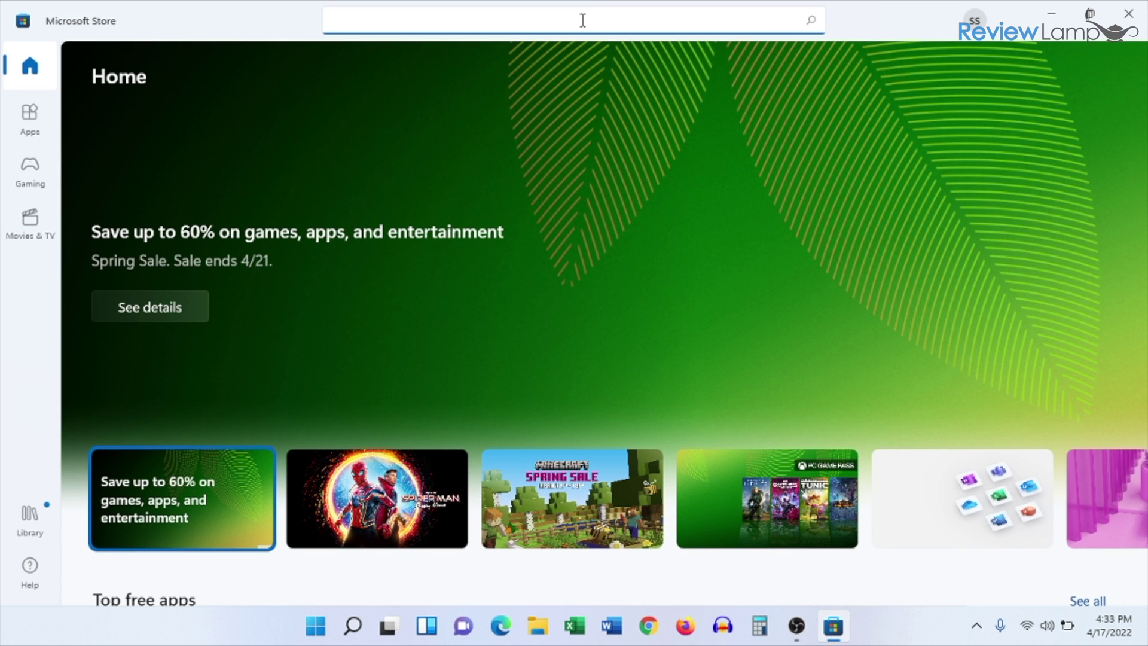
text(h)
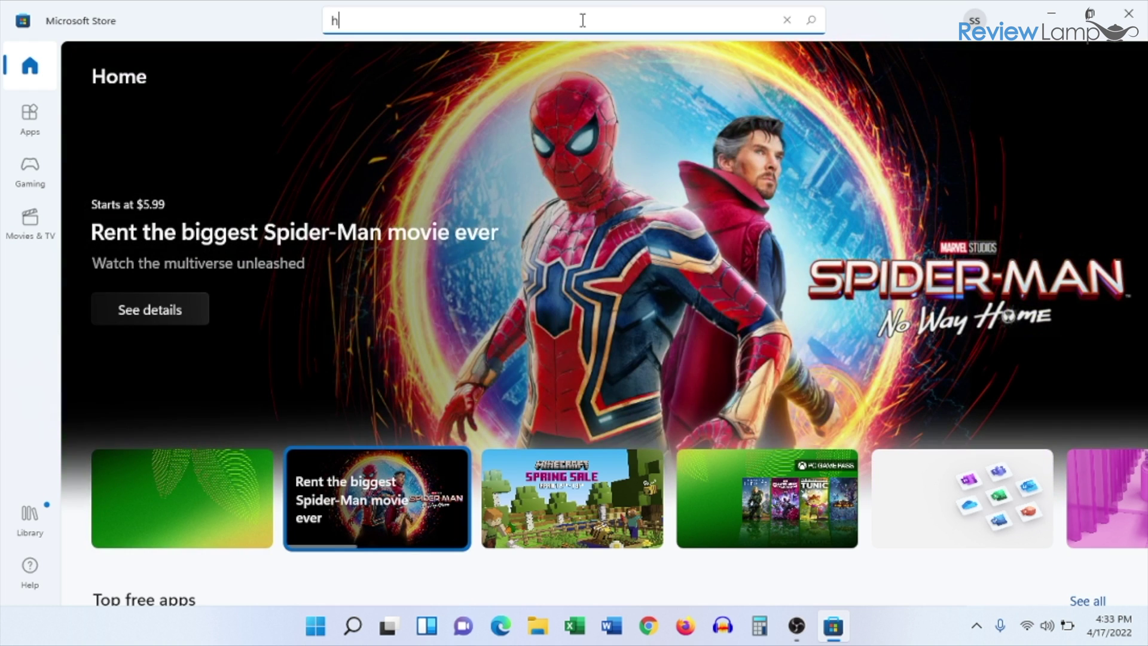
text(p smart)
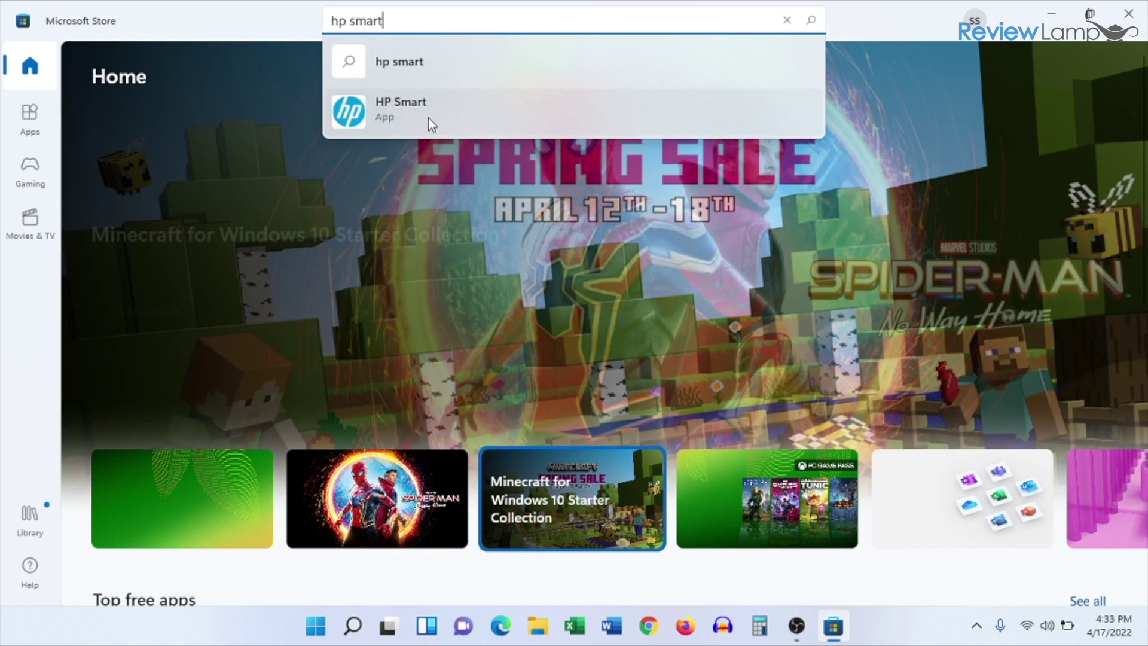
click(427, 117)
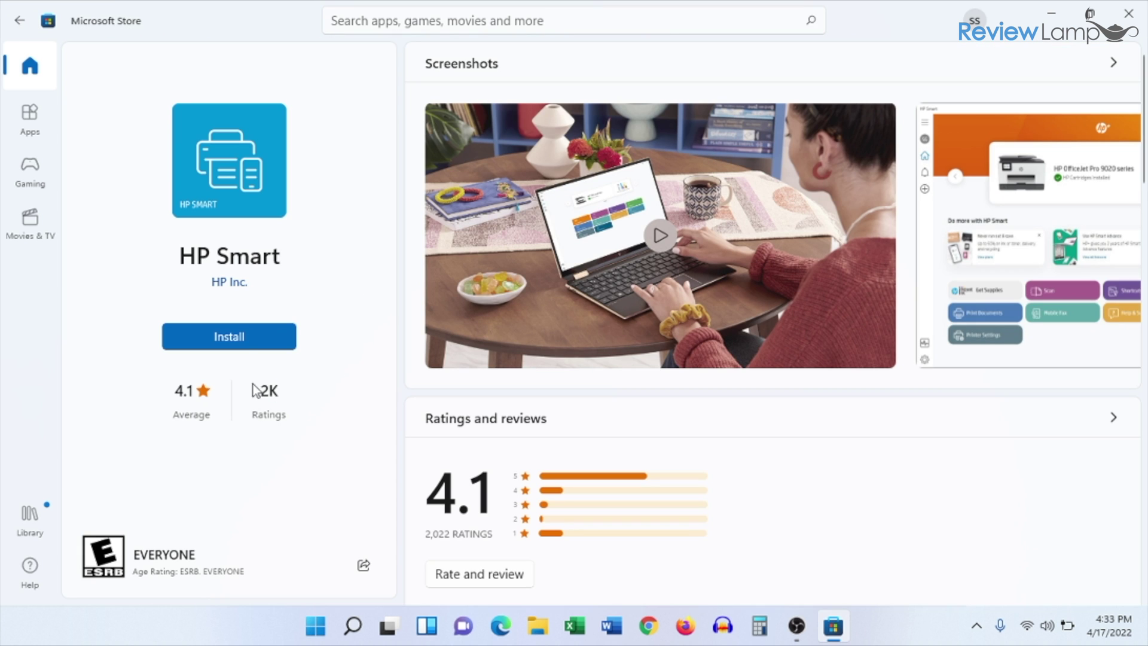
click(263, 345)
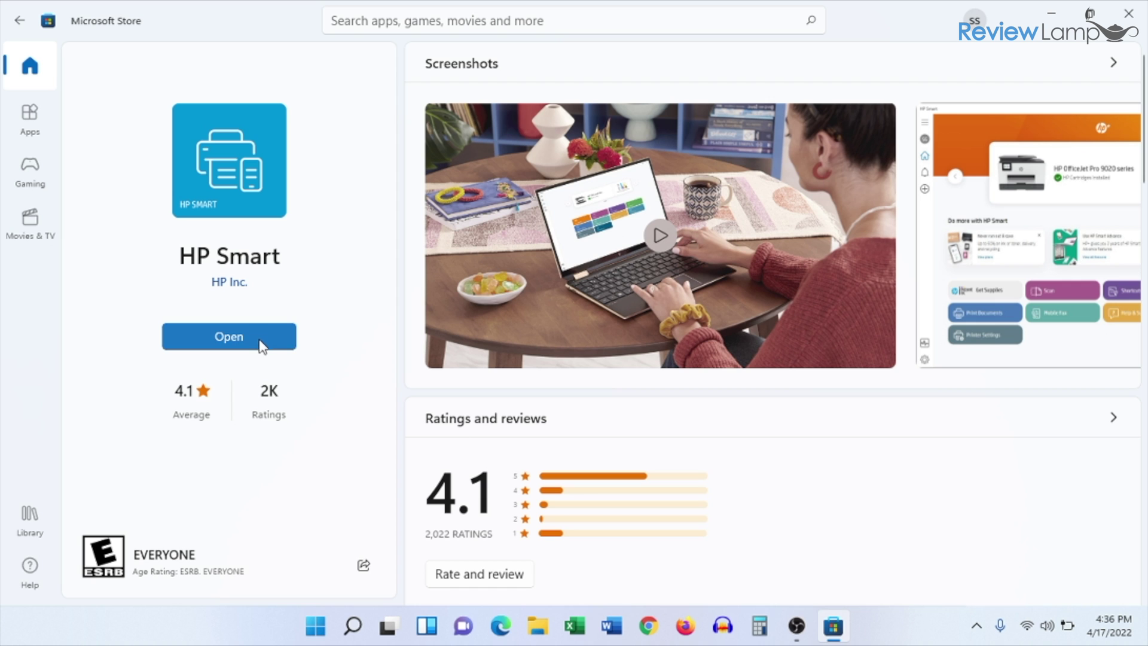
click(259, 334)
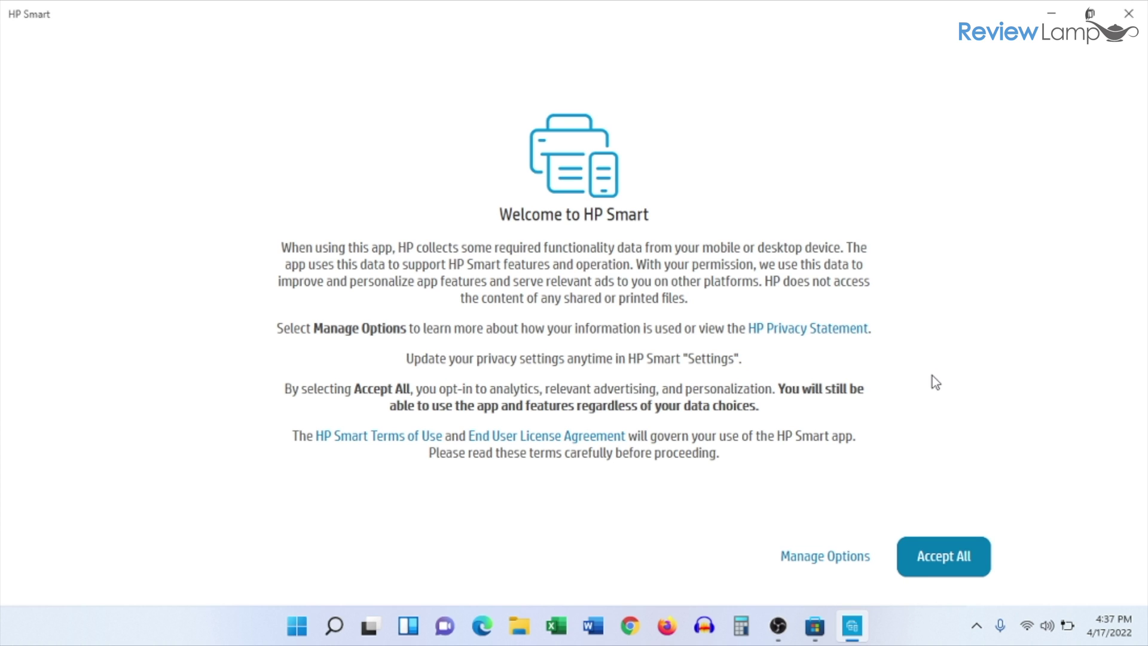
- Accept all HP Smart privacy terms, skip sign-in, and start adding a printer
click(941, 557)
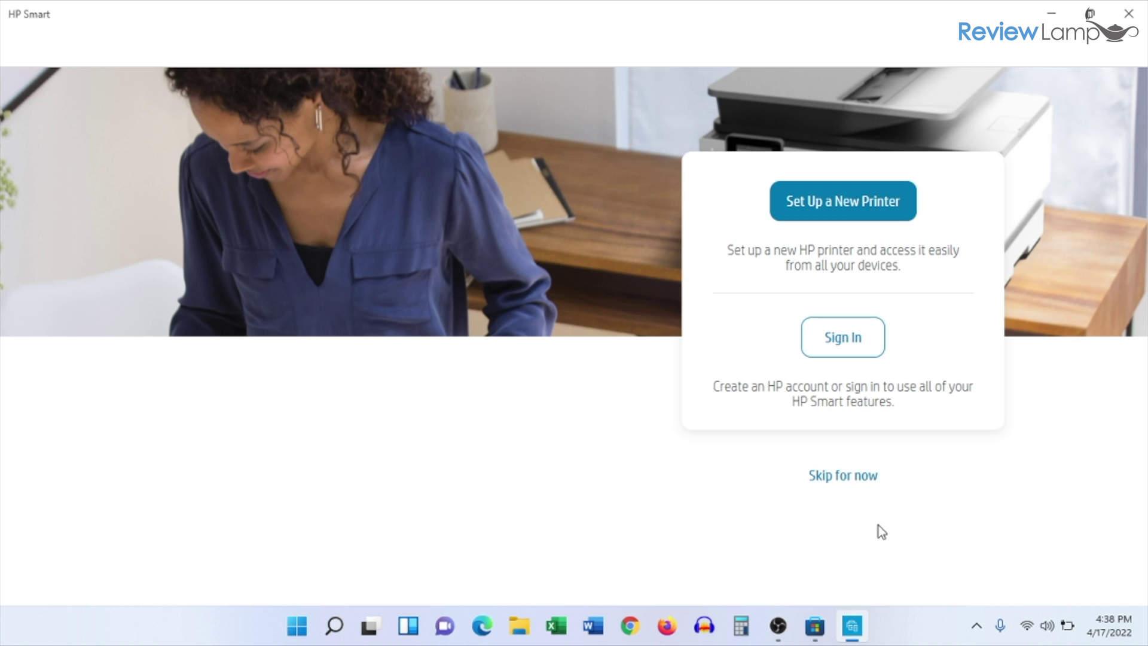
click(850, 479)
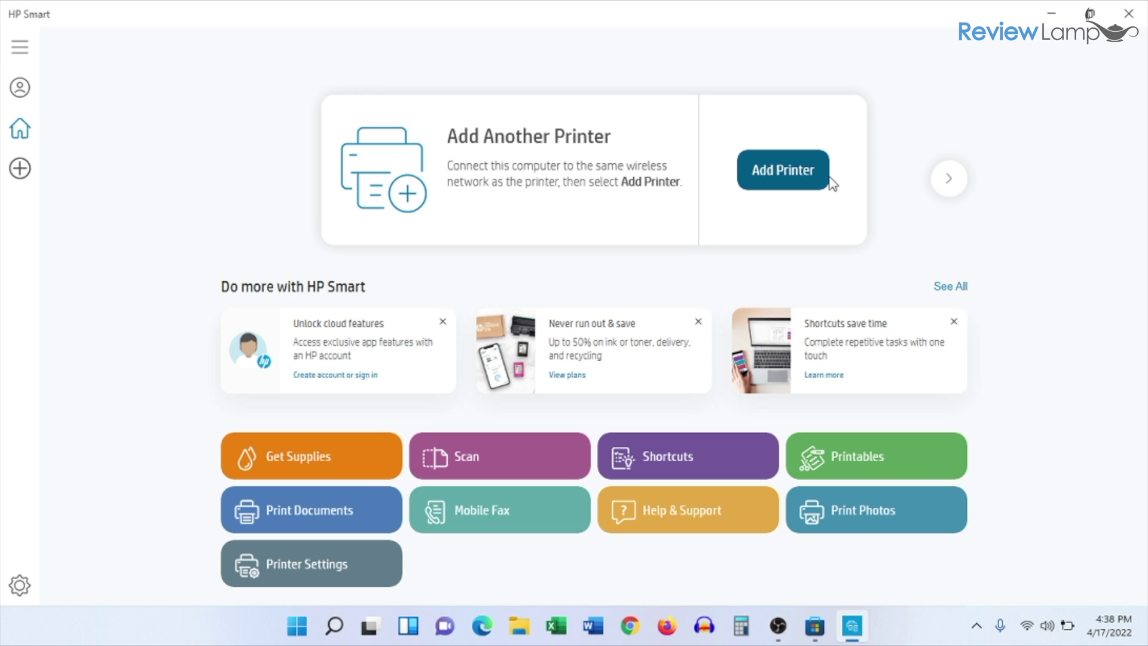
click(792, 187)
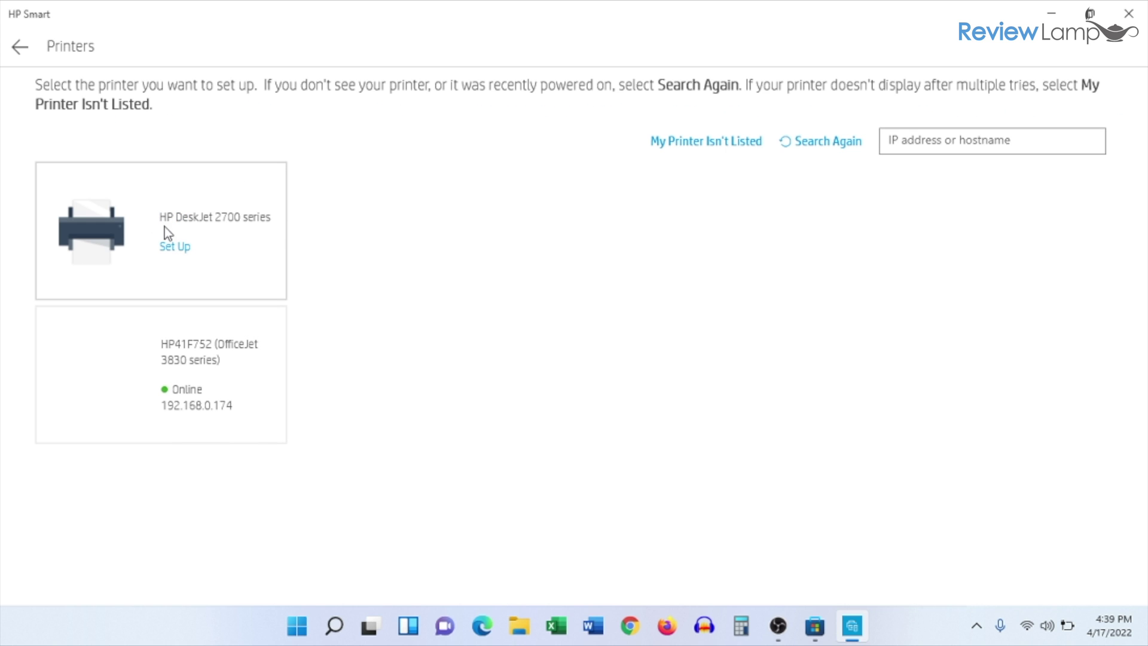
- Begin setup of the HP DeskJet 2700 series, declining automatic Wi-Fi password access
click(183, 254)
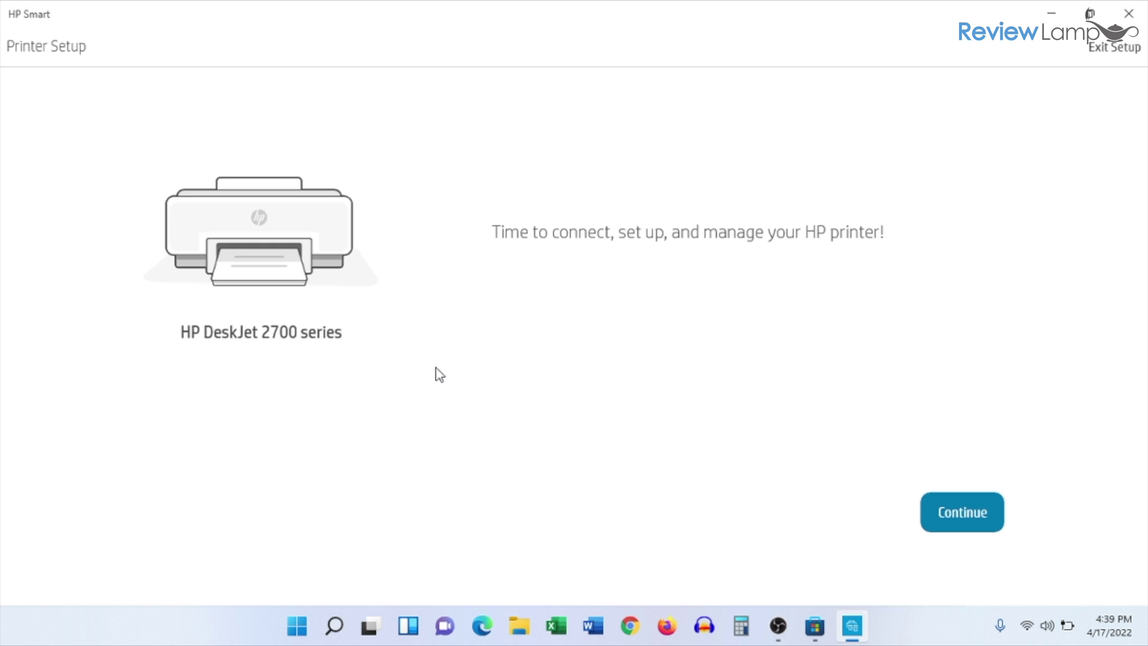
click(942, 514)
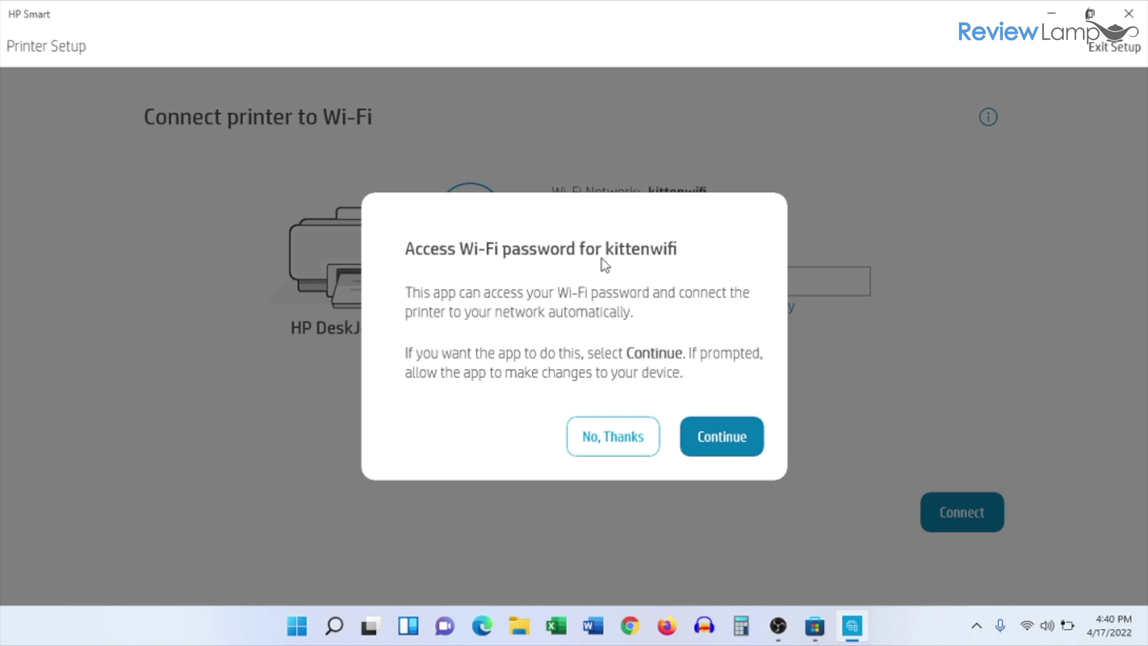
click(600, 436)
- Paste the Wi-Fi password and connect the DeskJet 2700 to kittenwifi
click(649, 286)
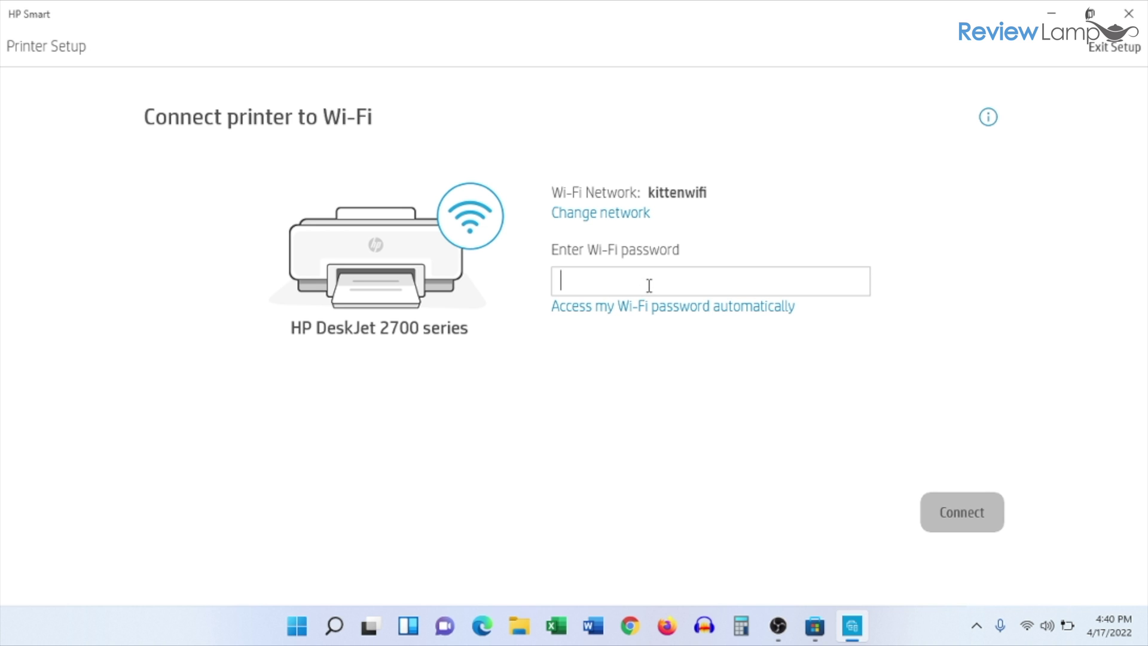
key(ctrl+v)
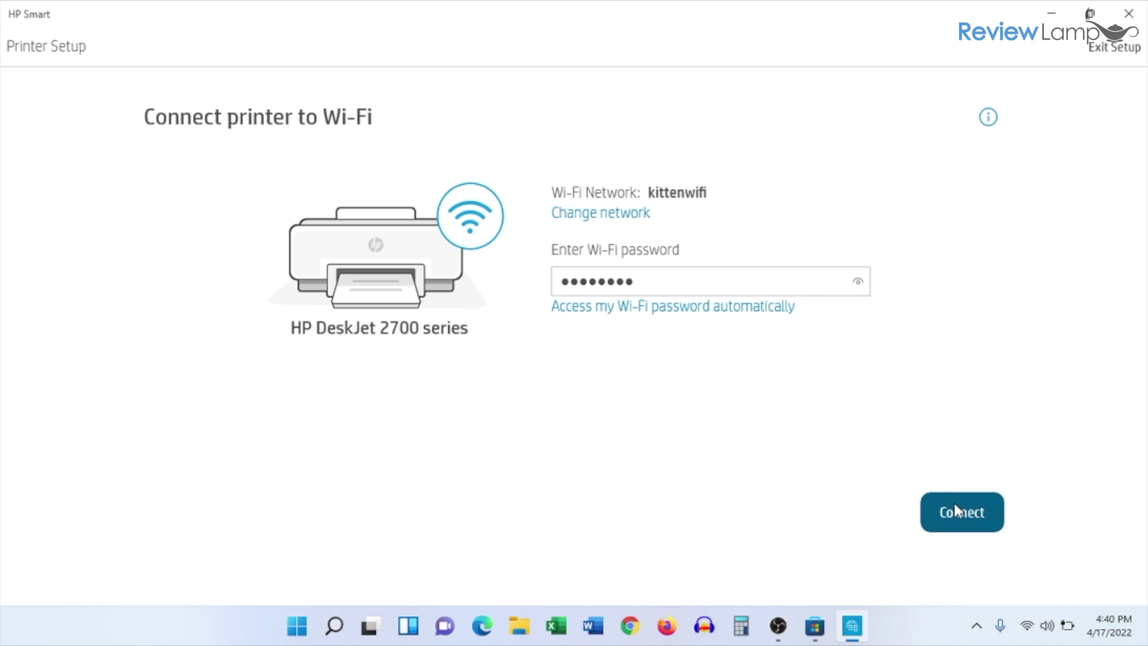
click(954, 505)
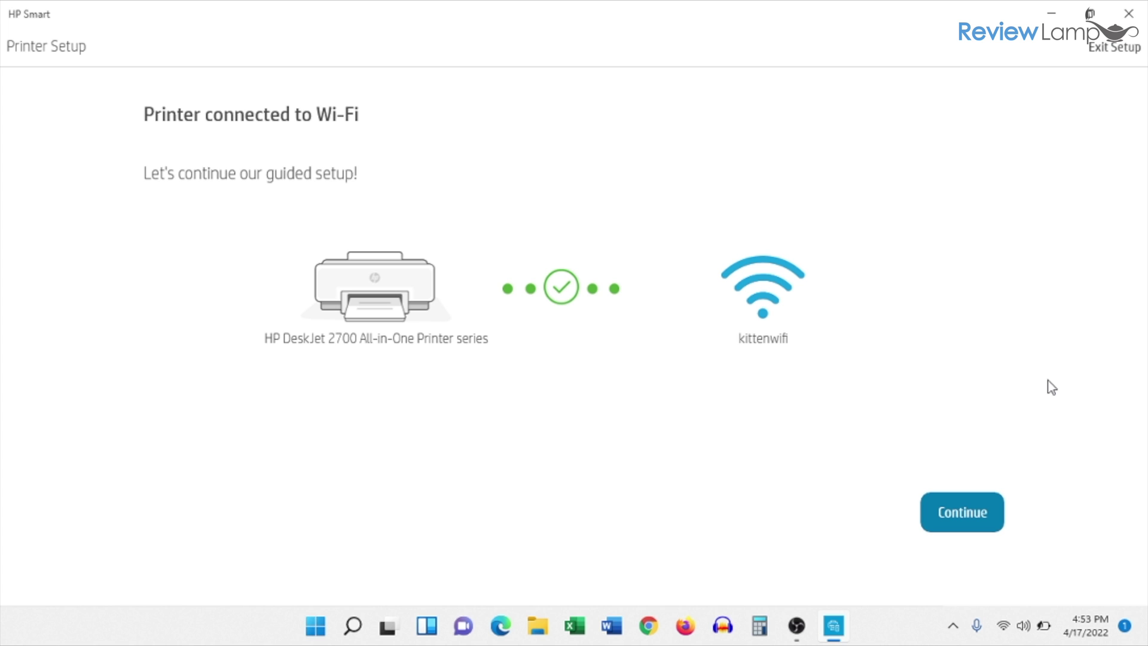
- Accept connected printing services, decline HP+, and acknowledge the printer security notice
click(951, 508)
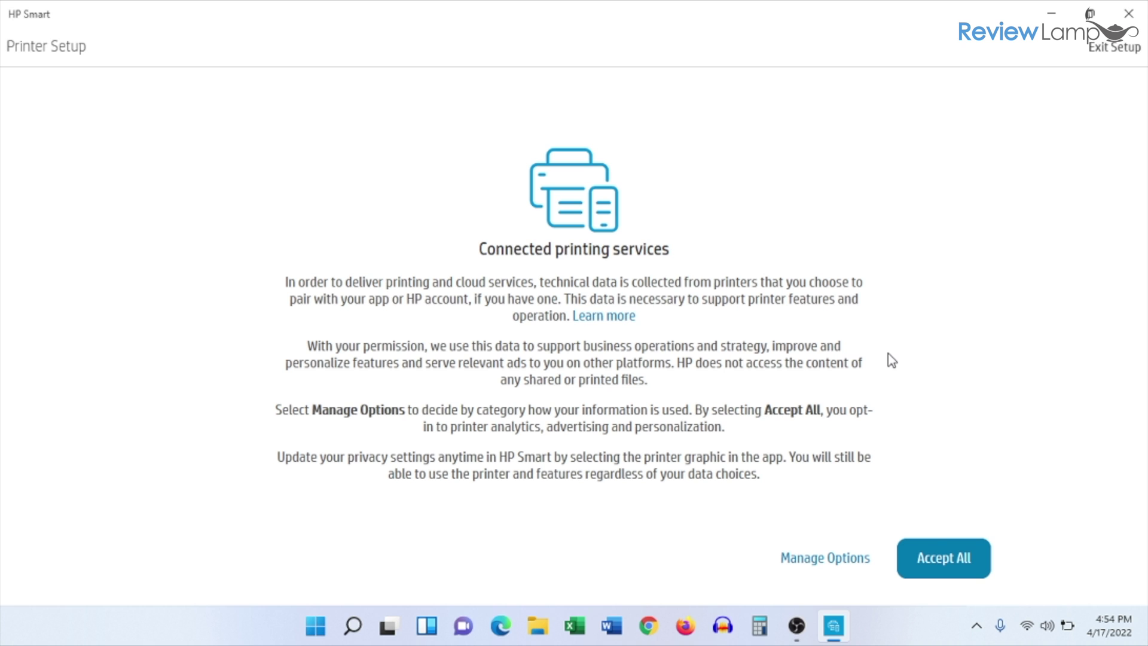
click(940, 562)
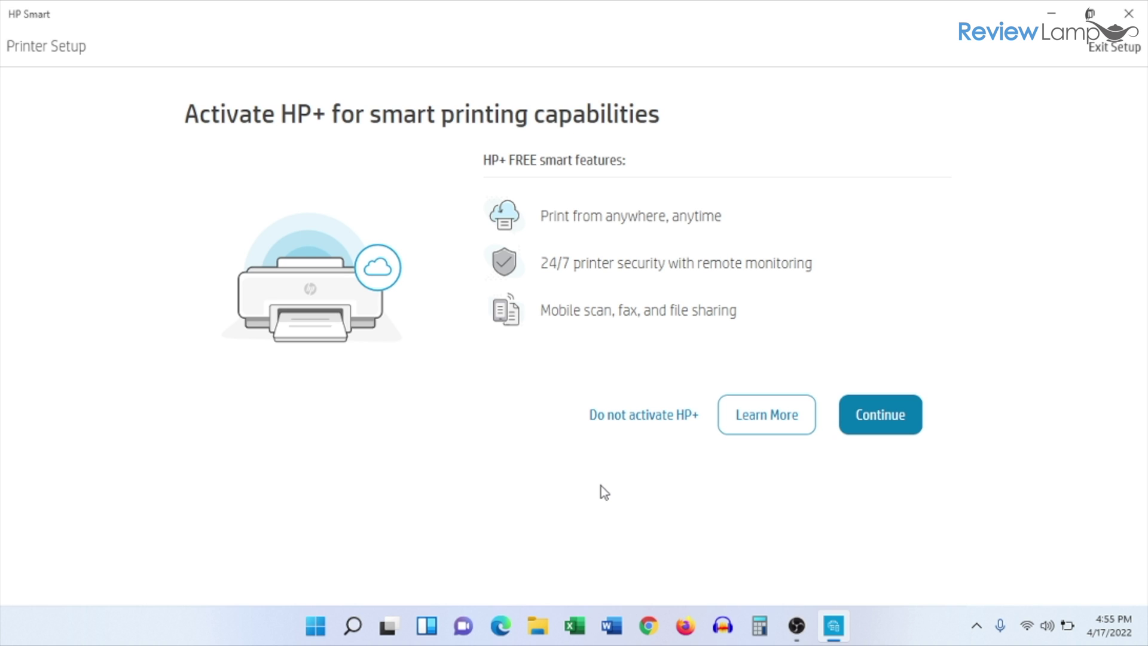
click(636, 421)
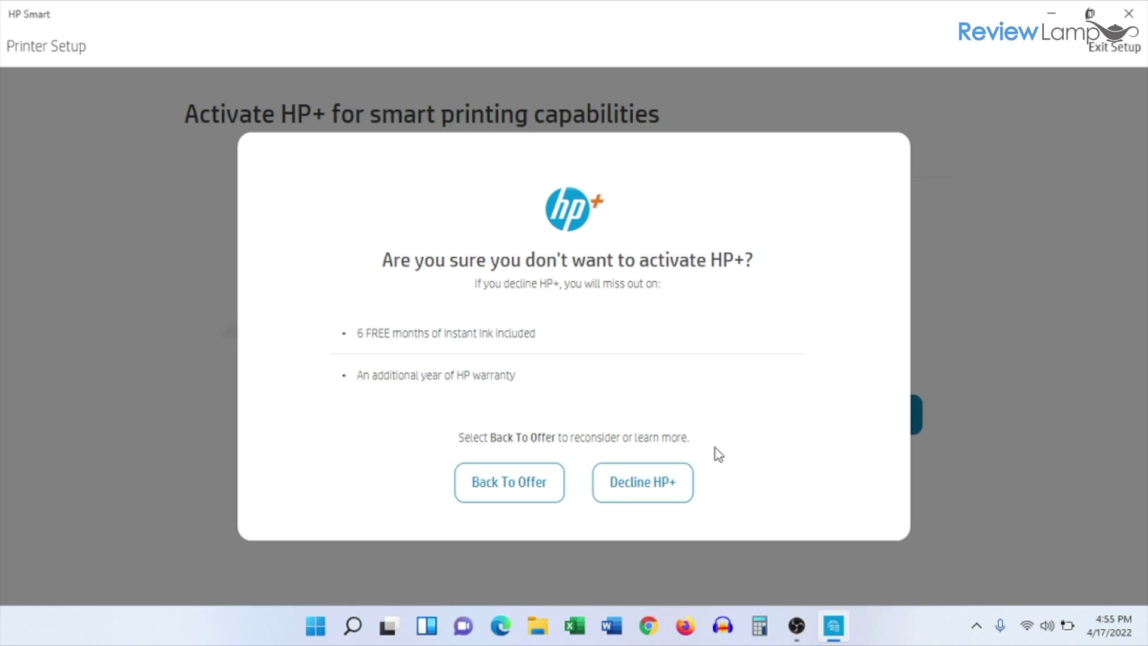
click(668, 488)
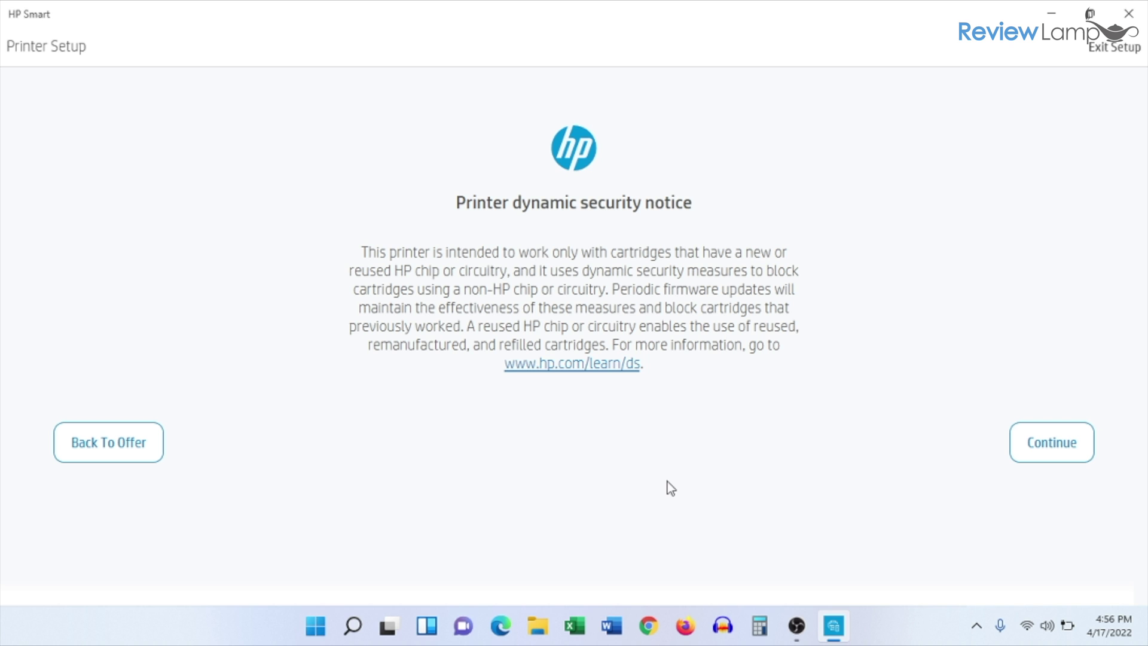
click(1060, 461)
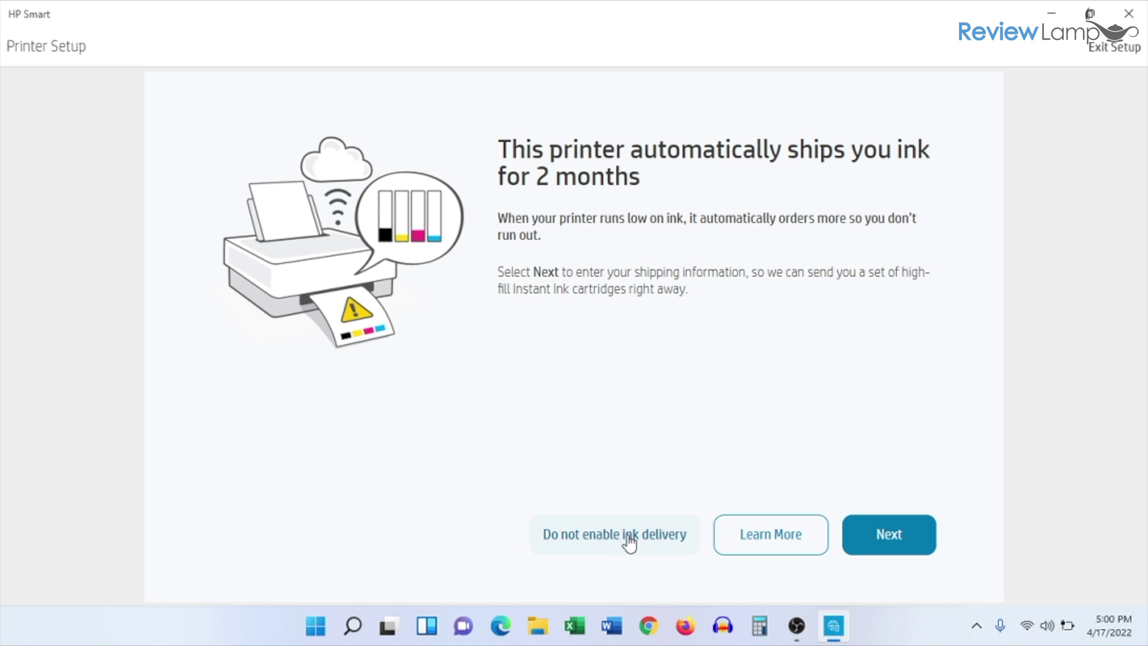
- Decline the Instant Ink automatic delivery offer and confirm skipping it
click(591, 546)
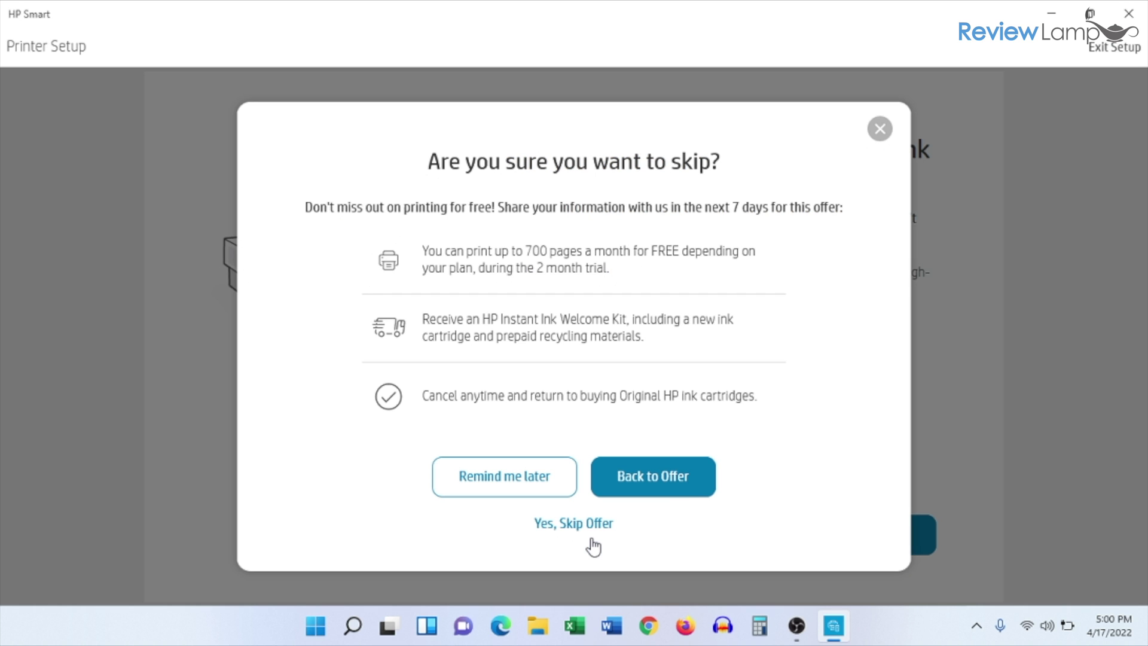
click(557, 529)
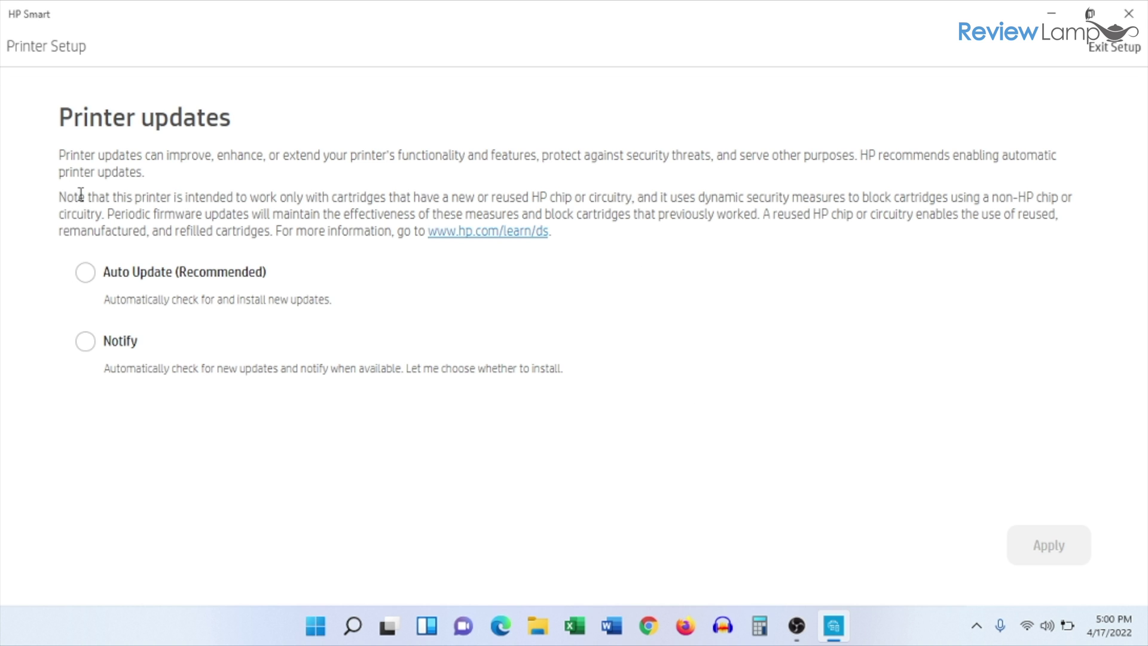
- Apply Auto Update (Recommended) for printer firmware updates
click(85, 272)
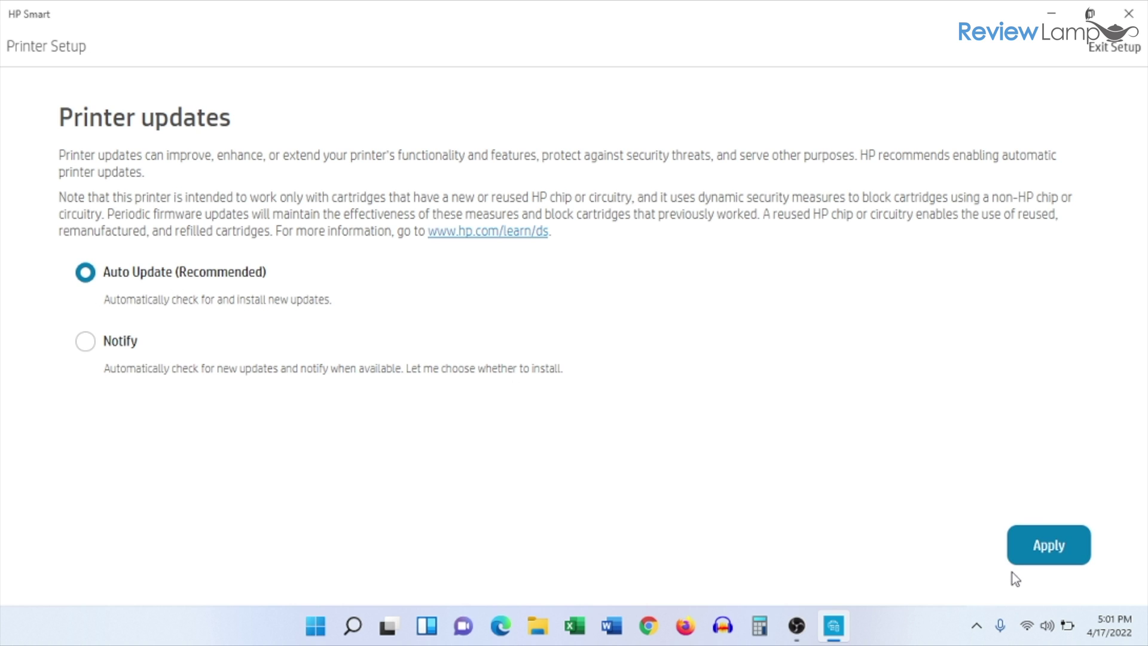
click(1045, 548)
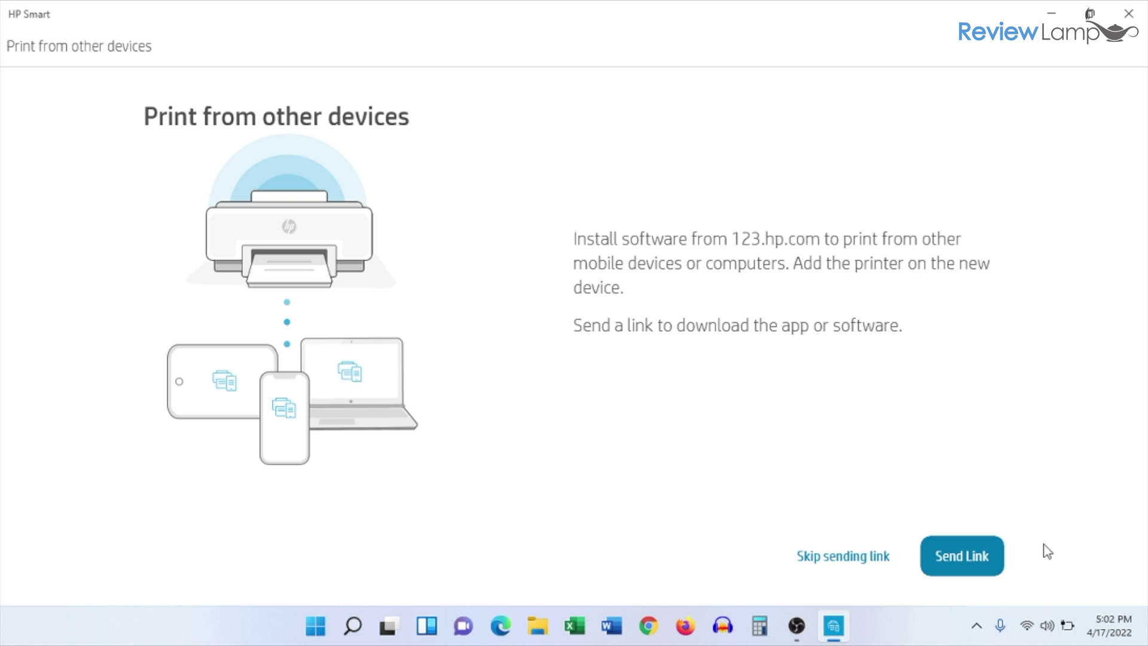
- Skip sending the download link to other devices and print the welcome test page
click(850, 558)
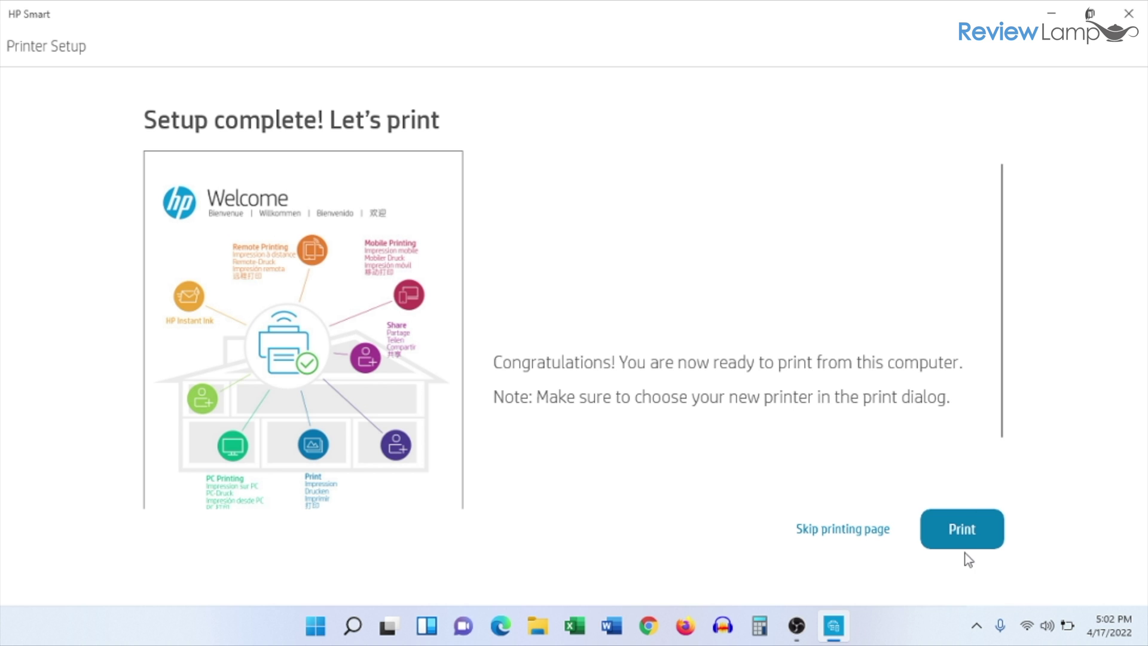
click(971, 528)
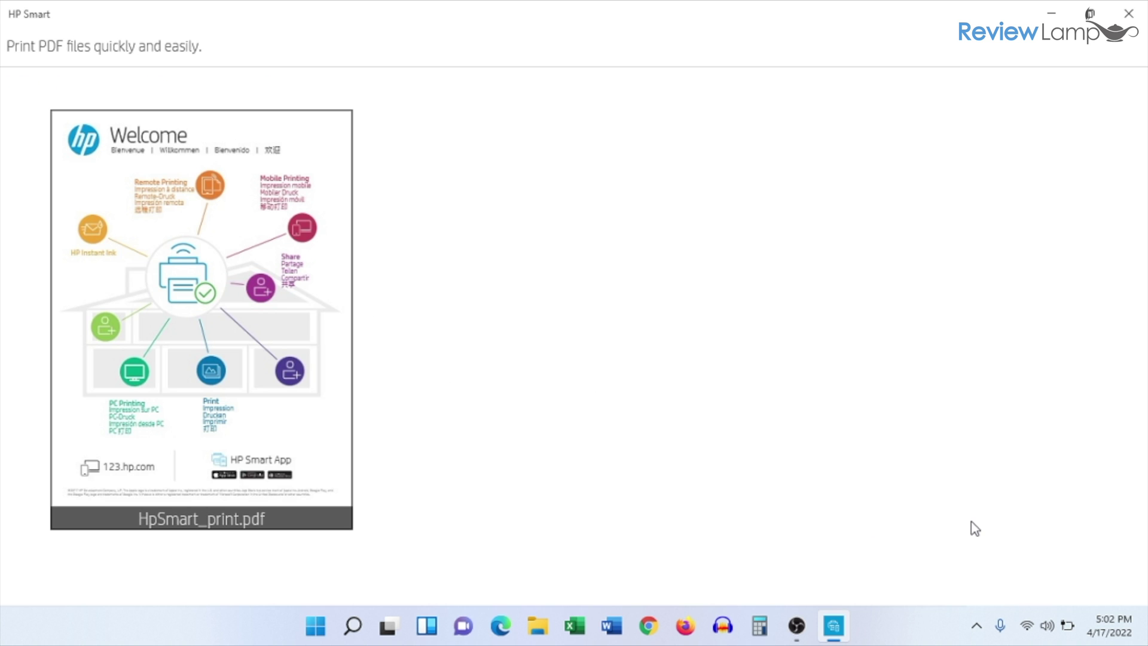